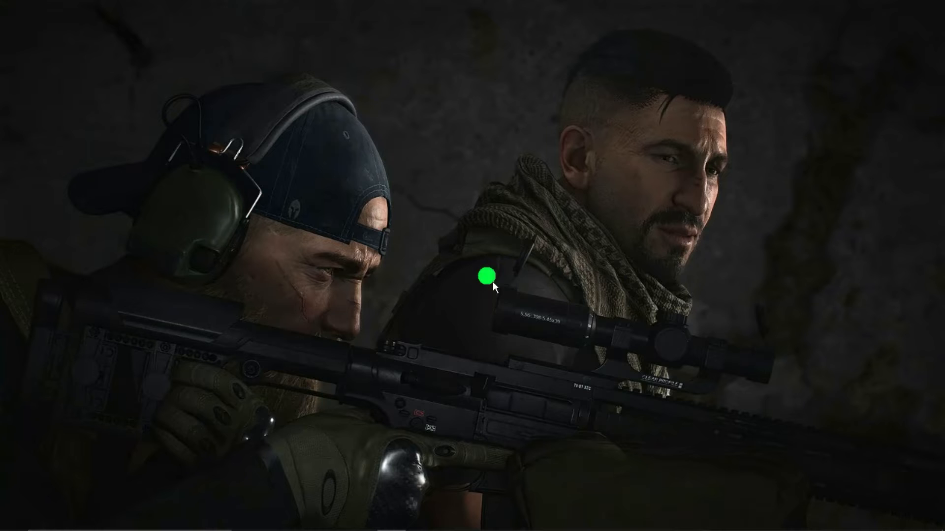
# Search Windows for "power", open the power plan settings, and move the restored window toward the middle of the desktop.
pyautogui.press('super')
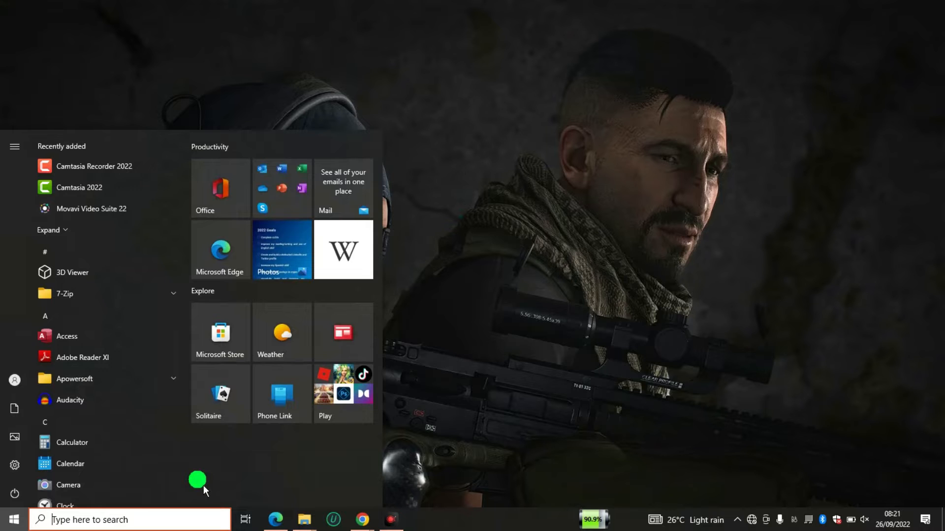
pyautogui.write('power')
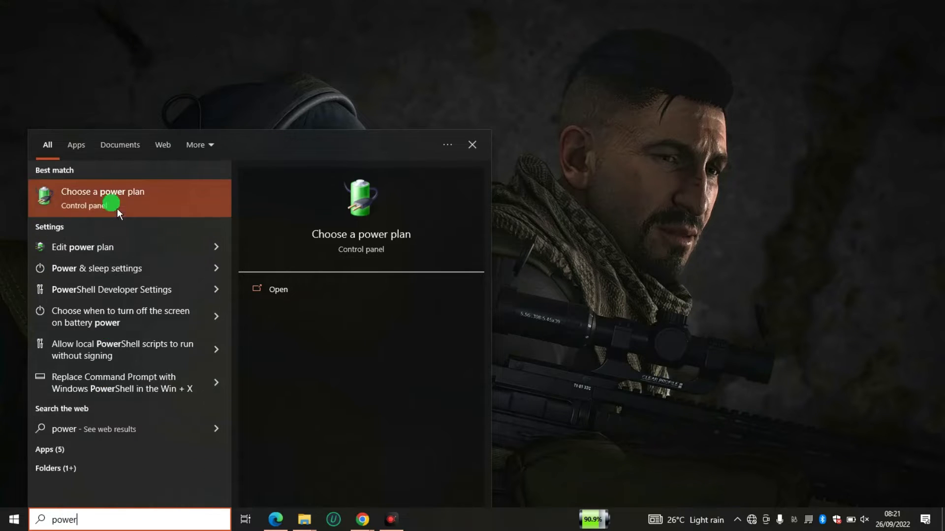
pyautogui.click(117, 208)
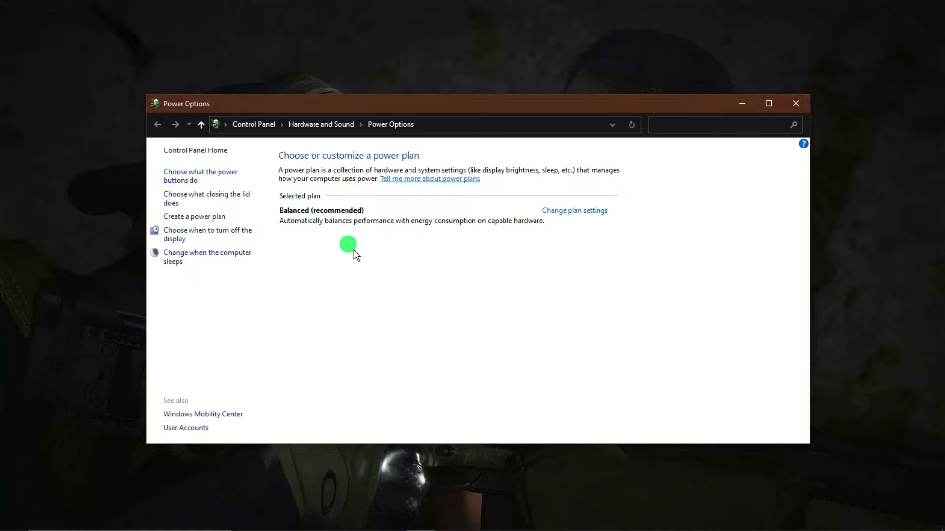
pyautogui.click(768, 104)
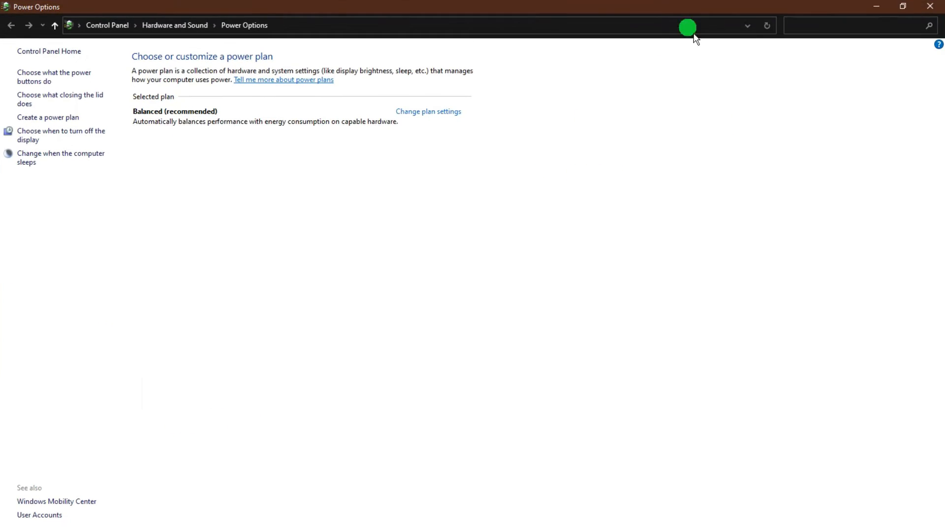
pyautogui.doubleClick(680, 6)
pyautogui.moveTo(485, 110); pyautogui.dragTo(550, 164)
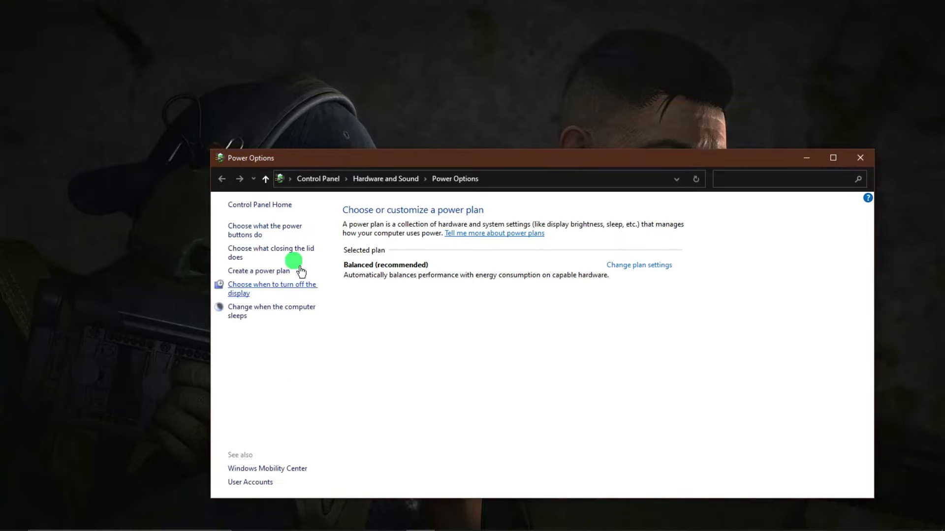
# Look through the power button, lid-closing and display turn-off settings, returning to the main Power Options page.
pyautogui.click(257, 236)
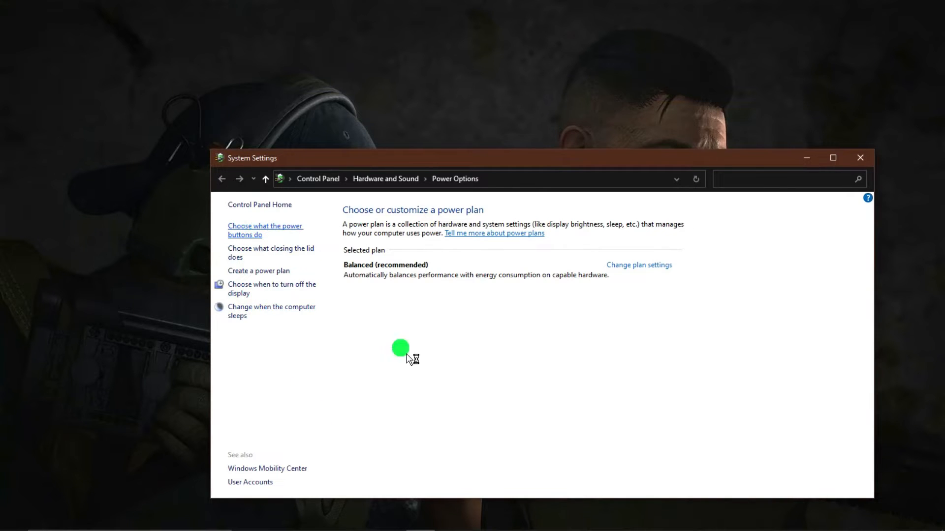
pyautogui.click(230, 183)
pyautogui.click(253, 252)
pyautogui.click(224, 181)
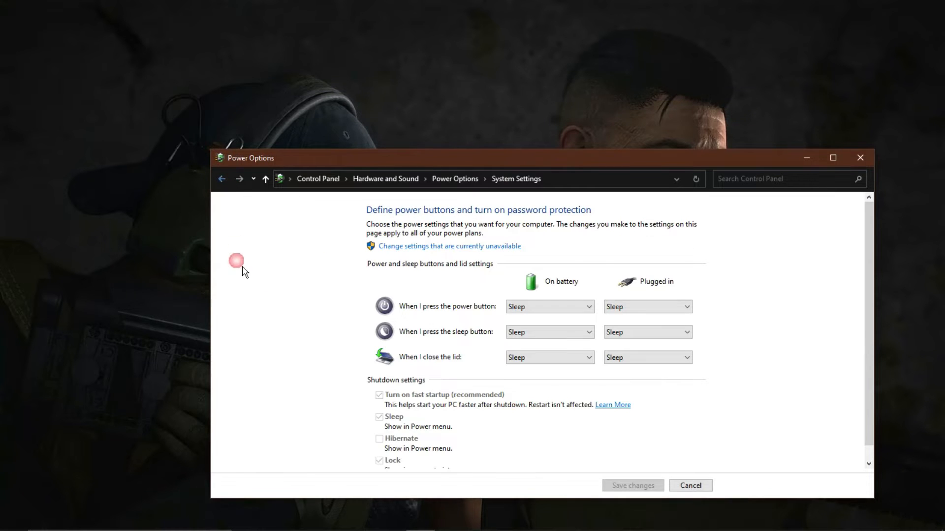
pyautogui.click(255, 287)
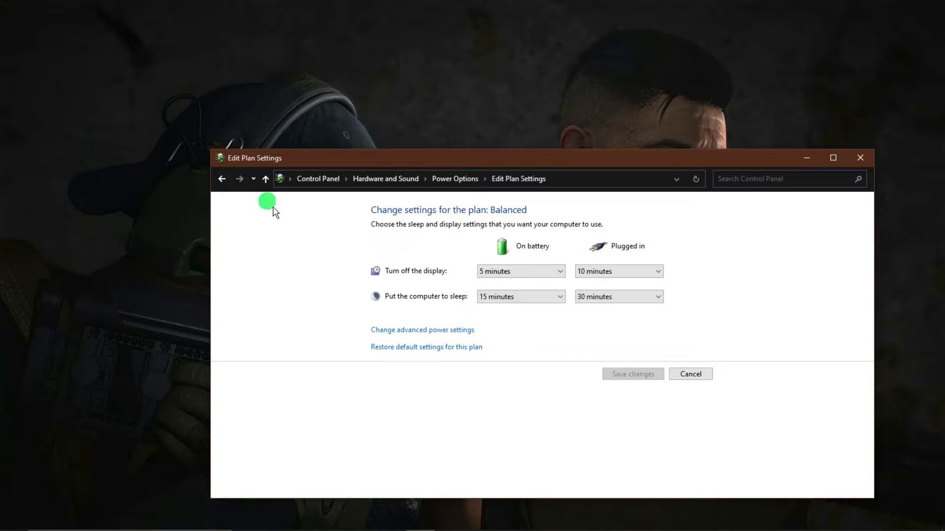
pyautogui.click(223, 179)
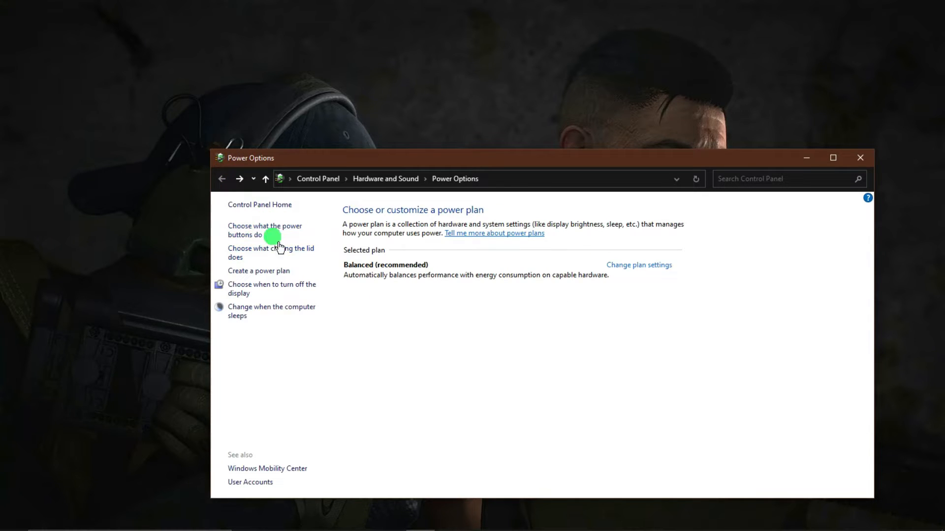
# Review the power button and shutdown settings, including fast startup, and close Power Options without saving changes.
pyautogui.click(277, 238)
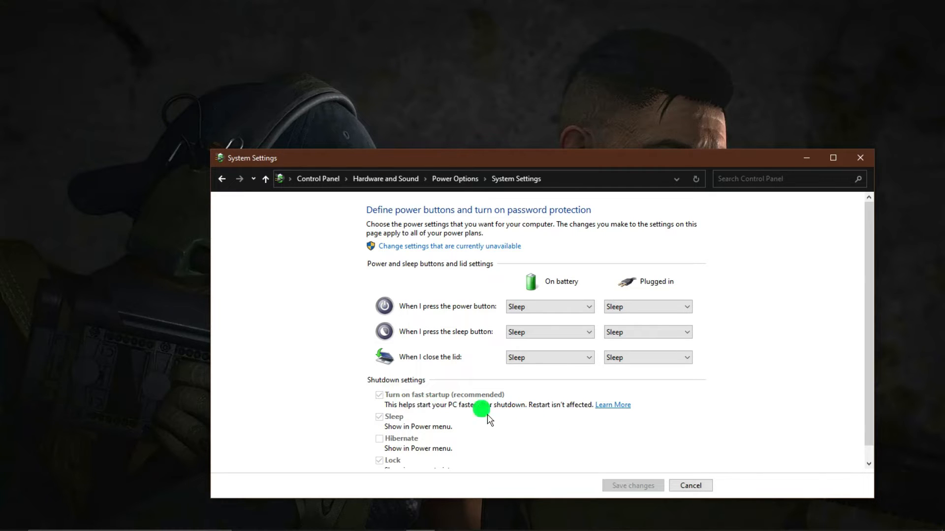
pyautogui.click(688, 486)
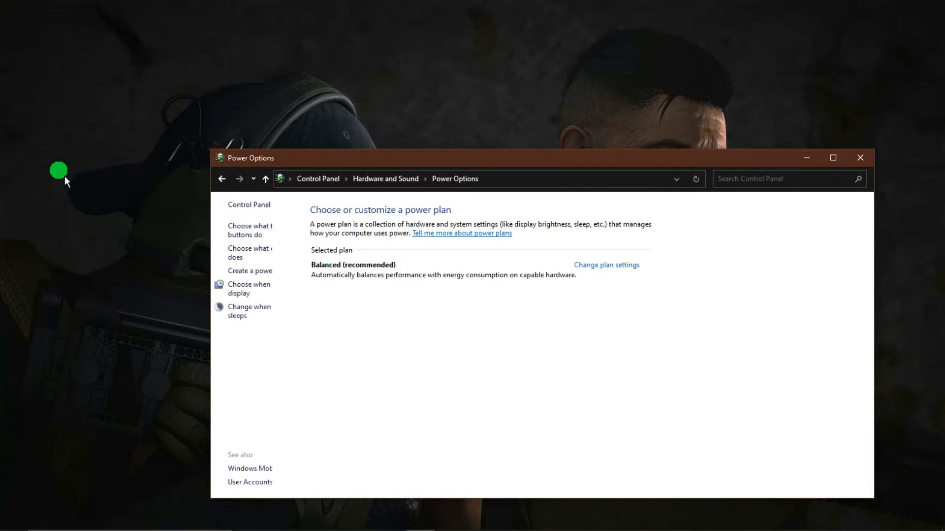
pyautogui.click(861, 158)
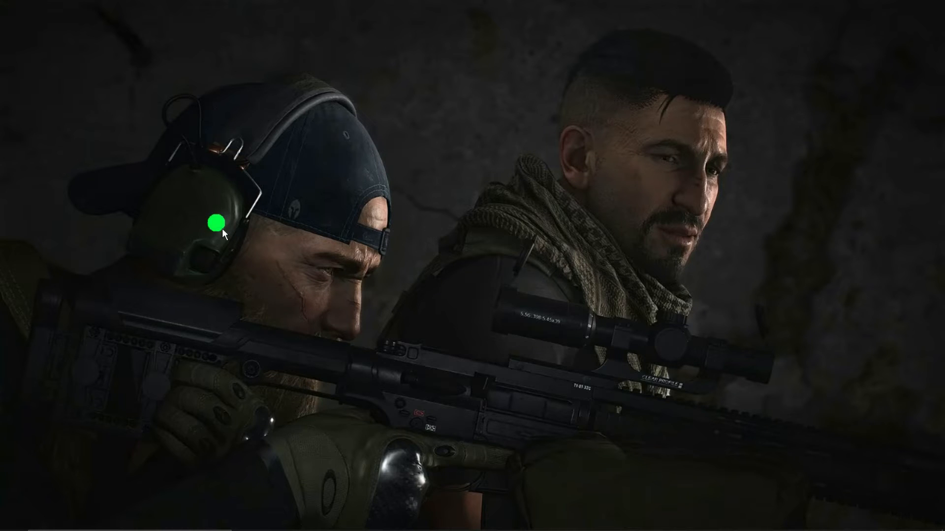
# Open Task Manager.
pyautogui.hotkey('ctrl', 'shift', 'Escape')
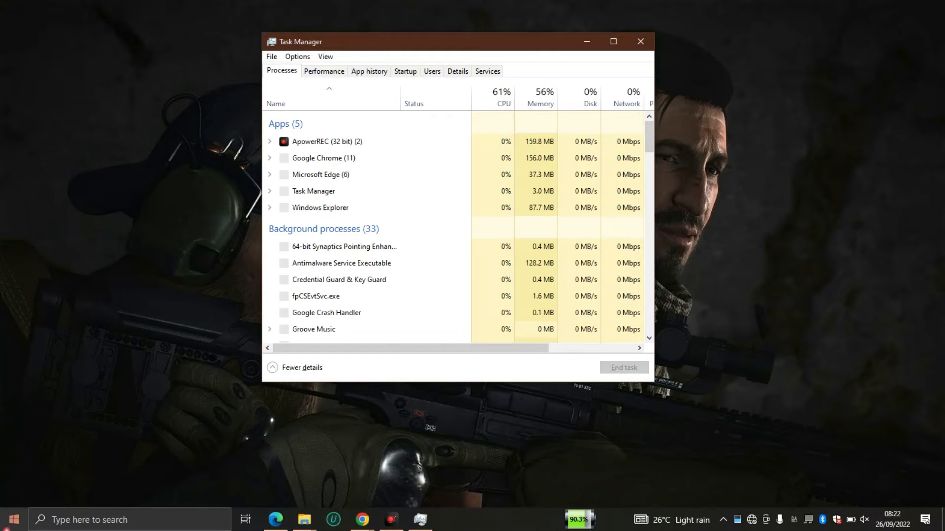
# Open the On-Screen Keyboard to show the Task Manager shortcut's modifier keys, and close it again.
pyautogui.click(6, 526)
pyautogui.write('on')
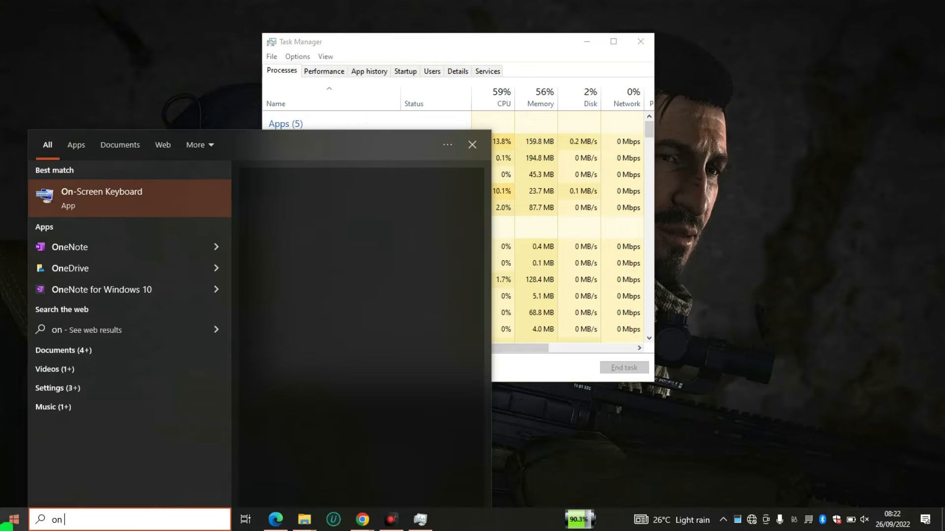
pyautogui.click(103, 205)
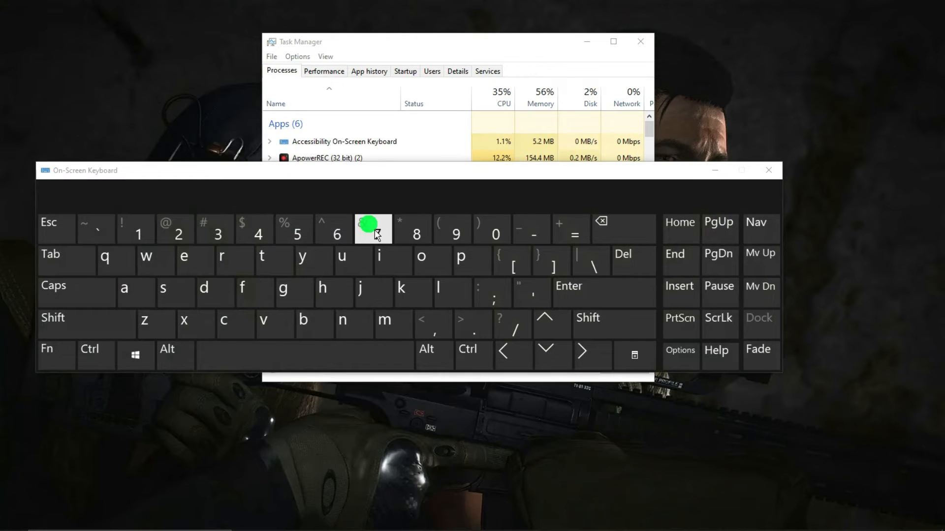
pyautogui.press('ctrl')
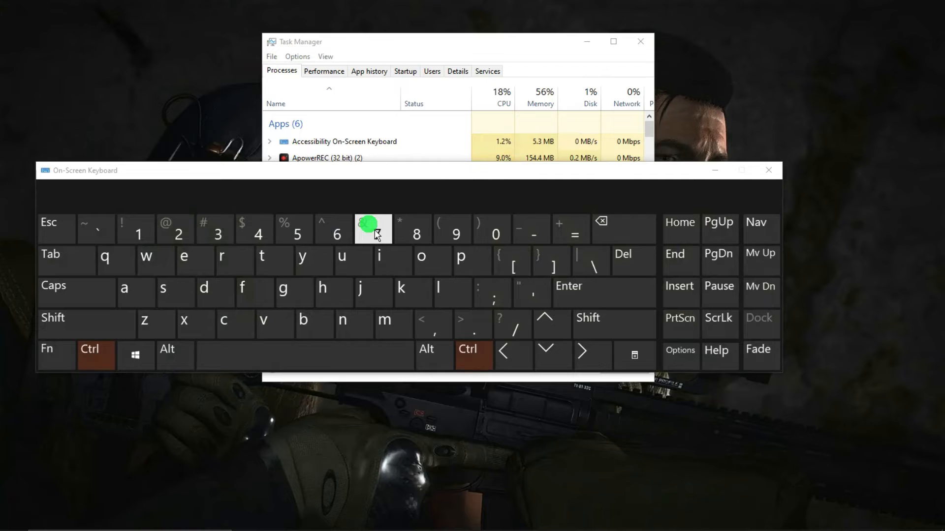
pyautogui.press('shift')
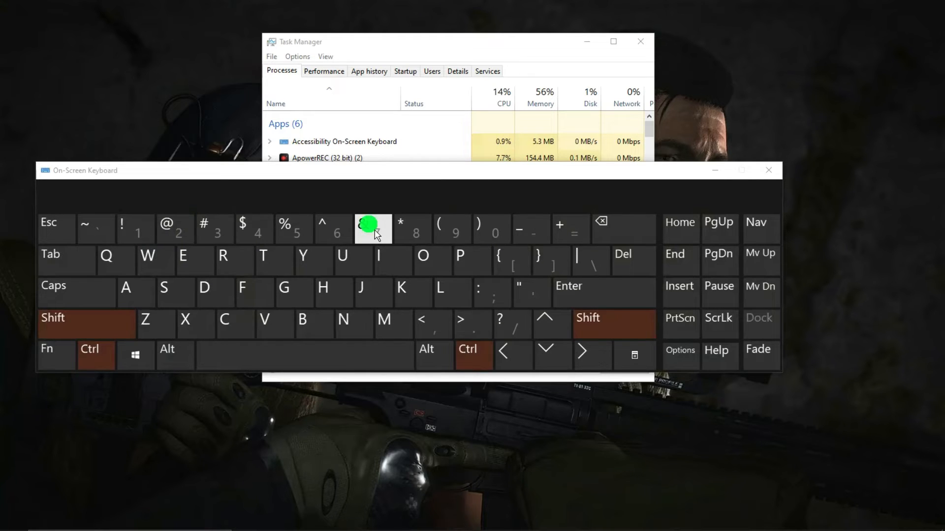
pyautogui.click(377, 234)
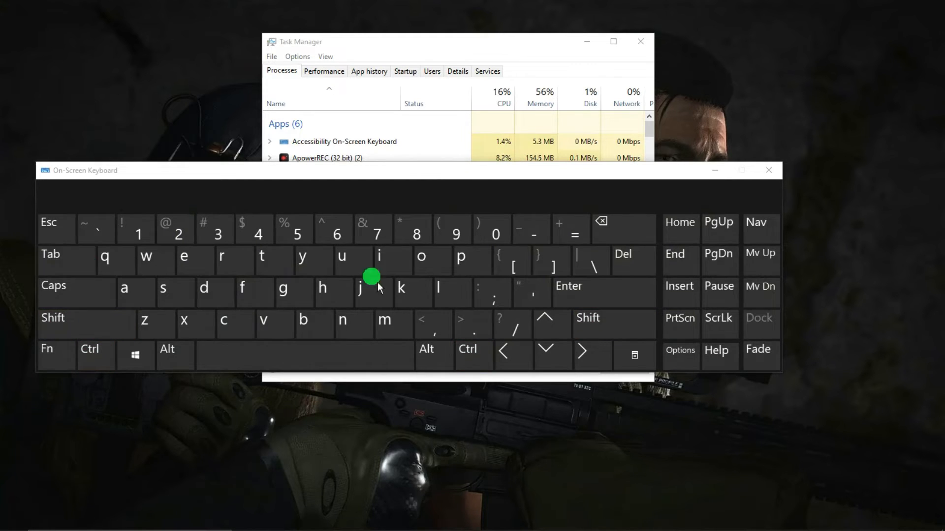
pyautogui.click(769, 170)
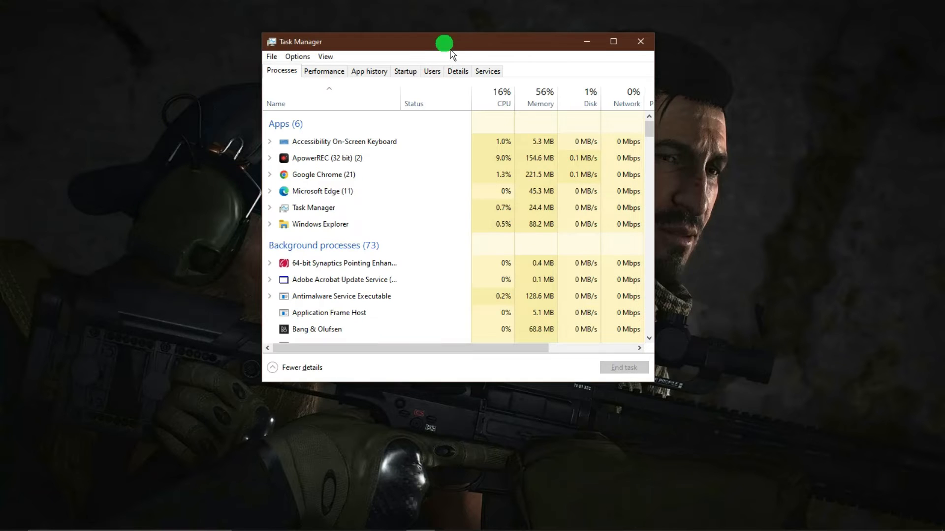
# Reposition Task Manager, show its list of startup programs, and disable Cortana.
pyautogui.moveTo(445, 44); pyautogui.dragTo(478, 75)
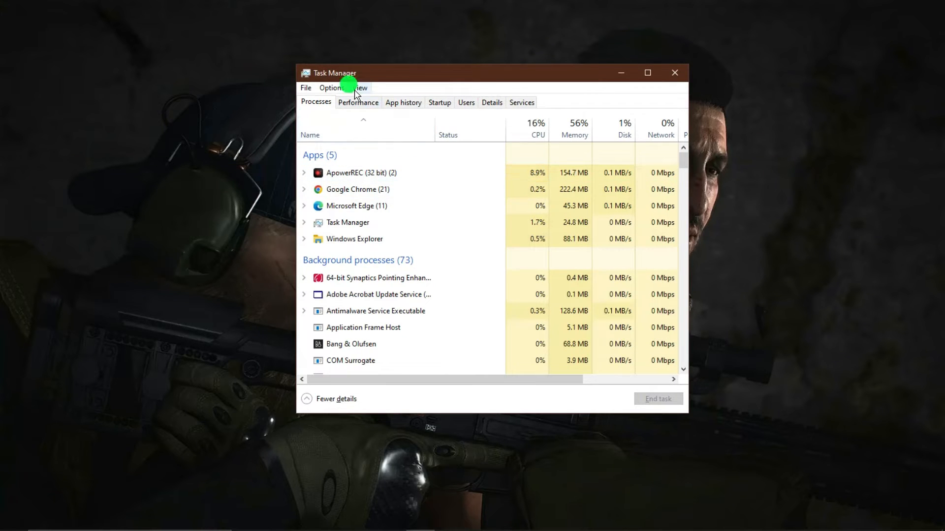
pyautogui.click(440, 102)
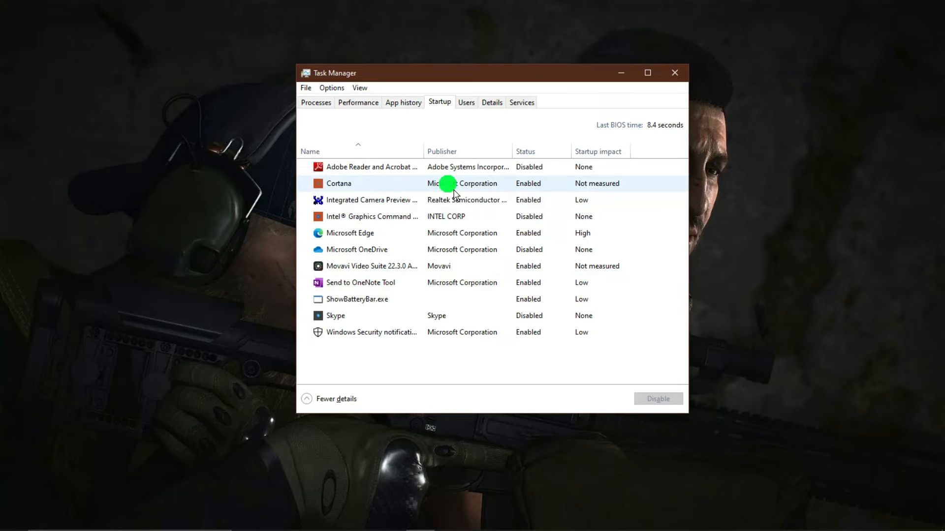
pyautogui.rightClick(484, 192)
pyautogui.rightClick(471, 187)
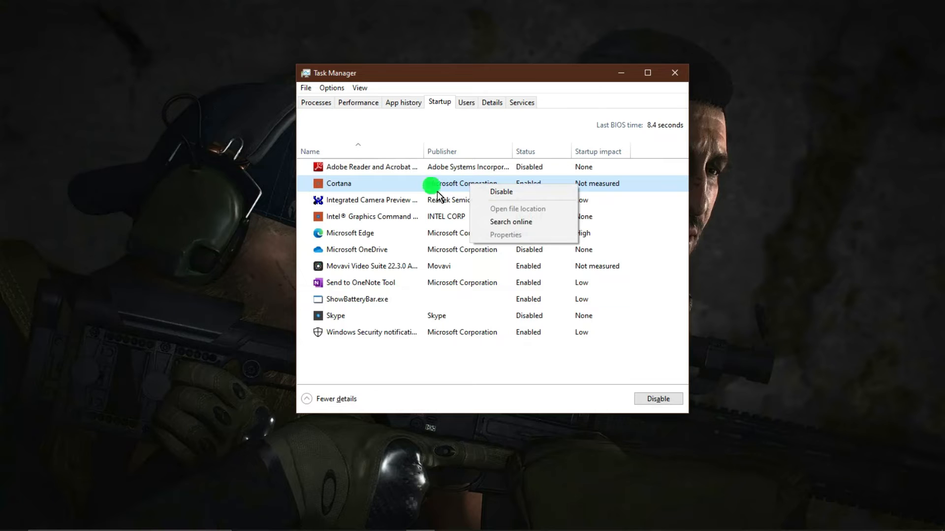
pyautogui.rightClick(437, 192)
pyautogui.click(491, 193)
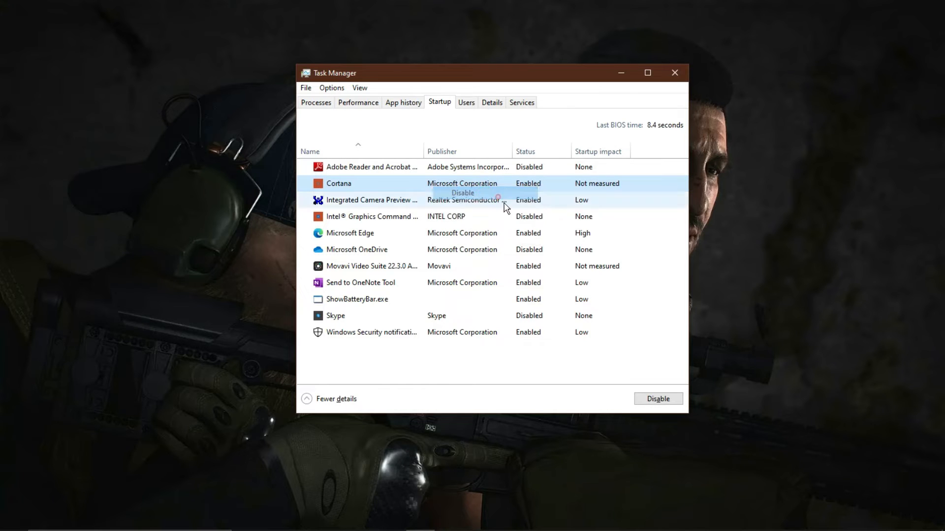
# Disable the Integrated Camera Preview startup entry and close Task Manager.
pyautogui.click(512, 203)
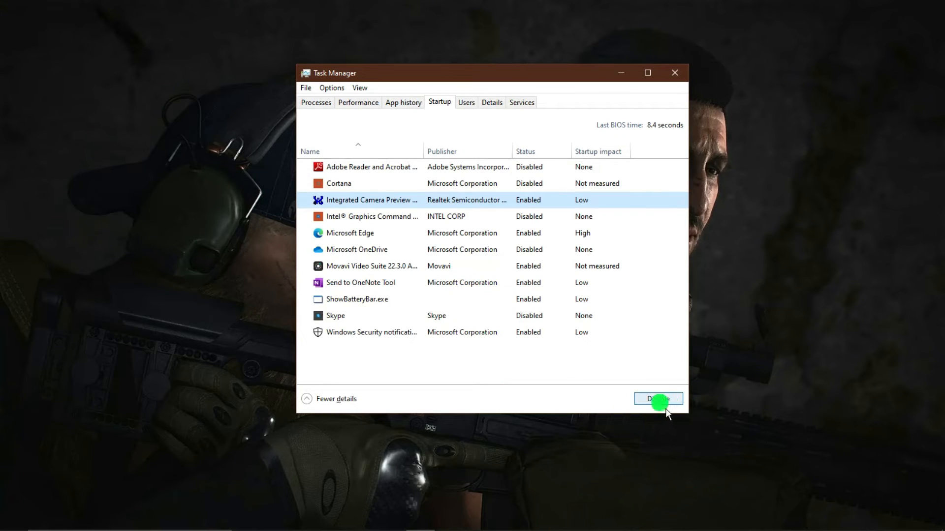
pyautogui.hotkey('alt', 'a')
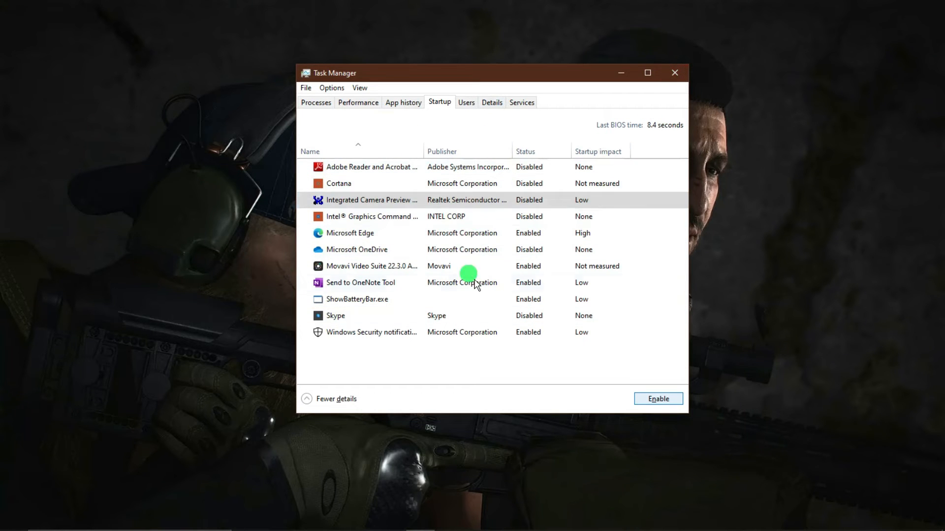
pyautogui.click(674, 73)
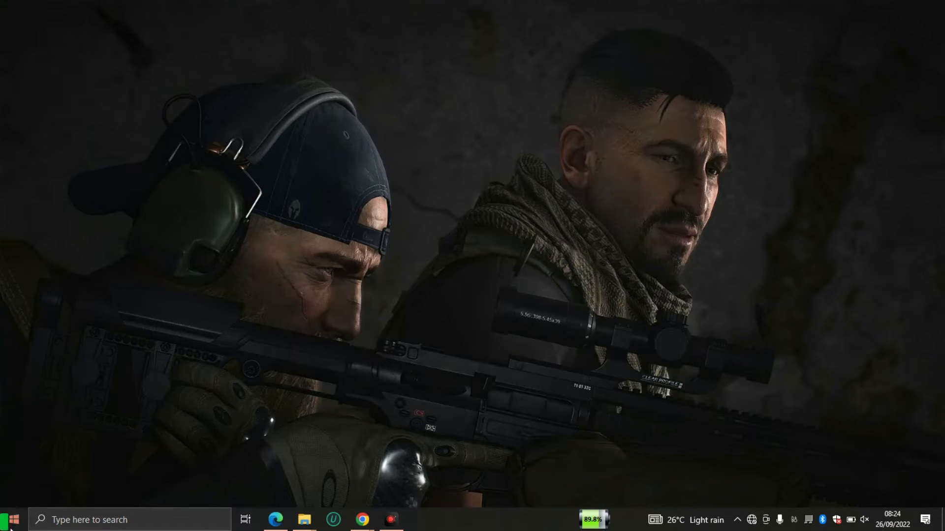
# Open Windows Settings and go to the startup app settings in the Apps category.
pyautogui.click(5, 525)
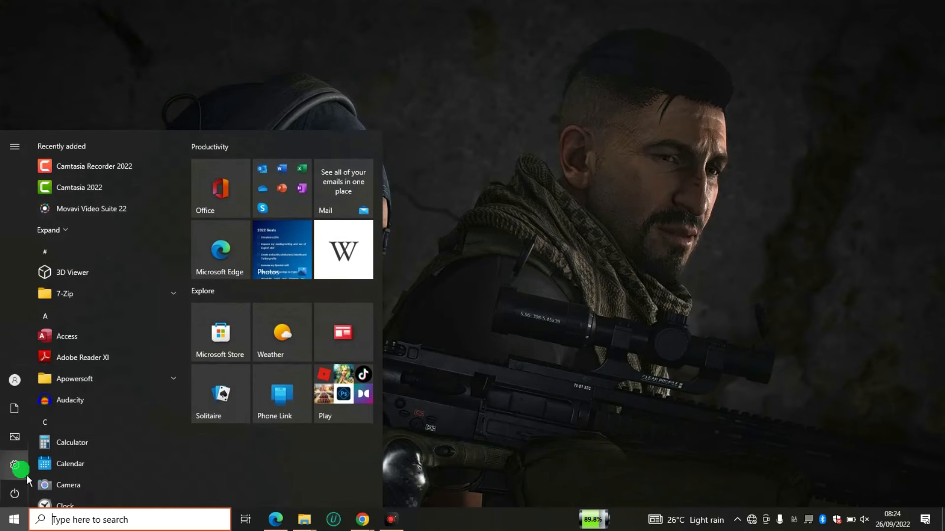
pyautogui.moveTo(23, 470)
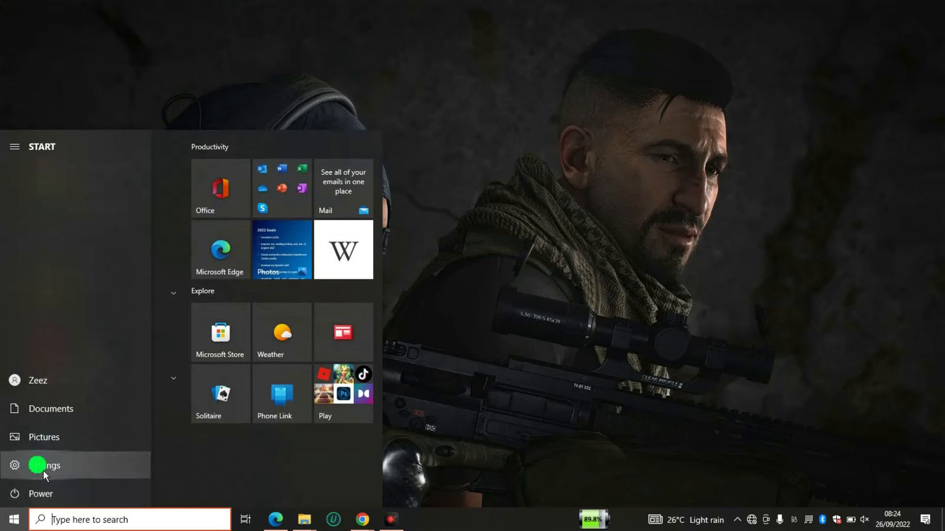
pyautogui.click(43, 471)
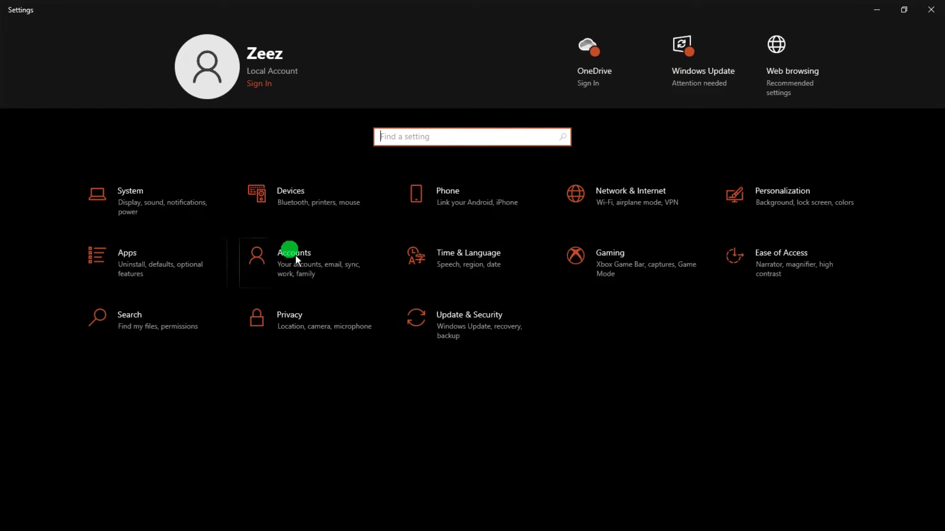
pyautogui.click(168, 264)
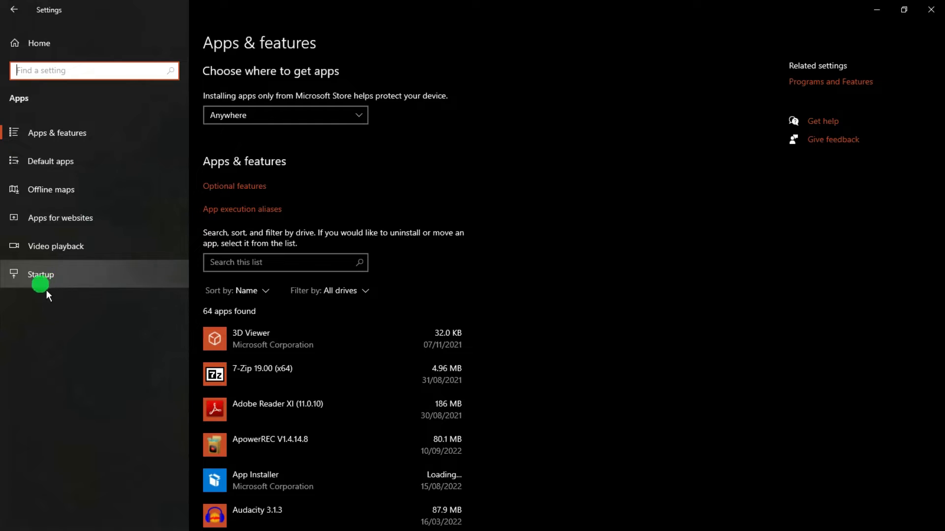
pyautogui.click(66, 280)
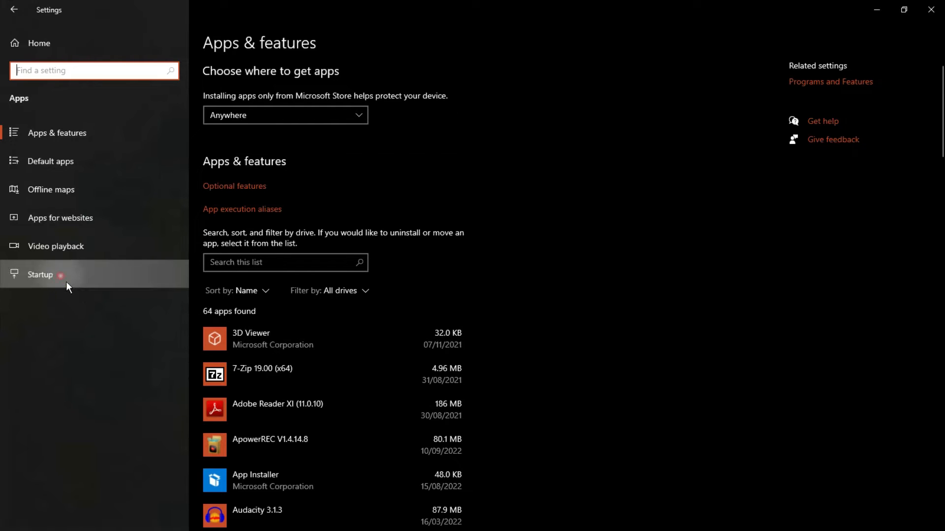
# Turn off Microsoft Edge, Movavi Video Suite 22.3.0 Agent and Send to OneNote Tool as startup apps.
pyautogui.click(401, 294)
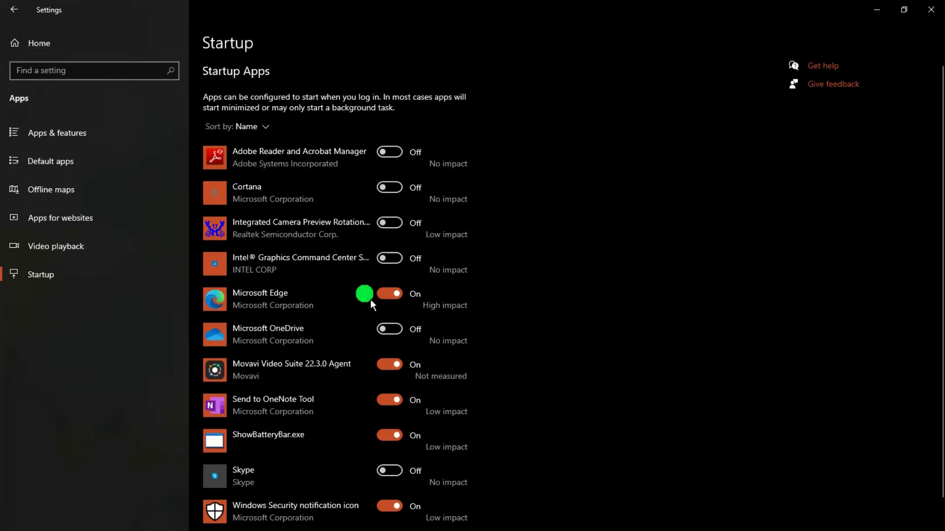
pyautogui.click(396, 299)
pyautogui.click(401, 405)
pyautogui.scroll(-1, 419, 409)
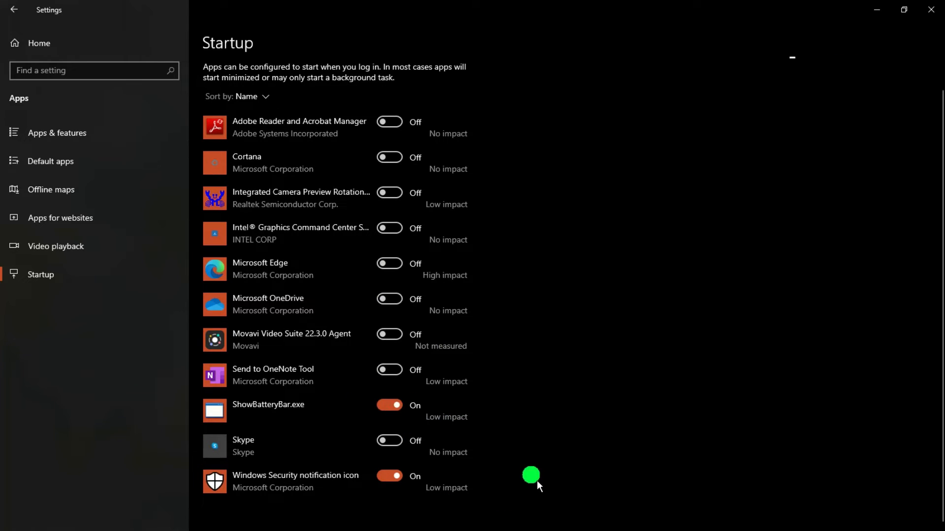
pyautogui.press('super')
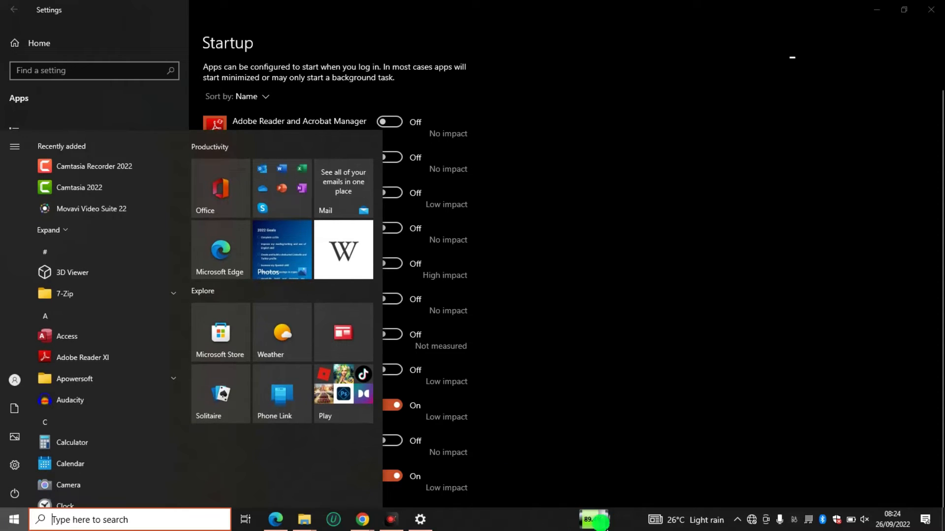
pyautogui.click(507, 390)
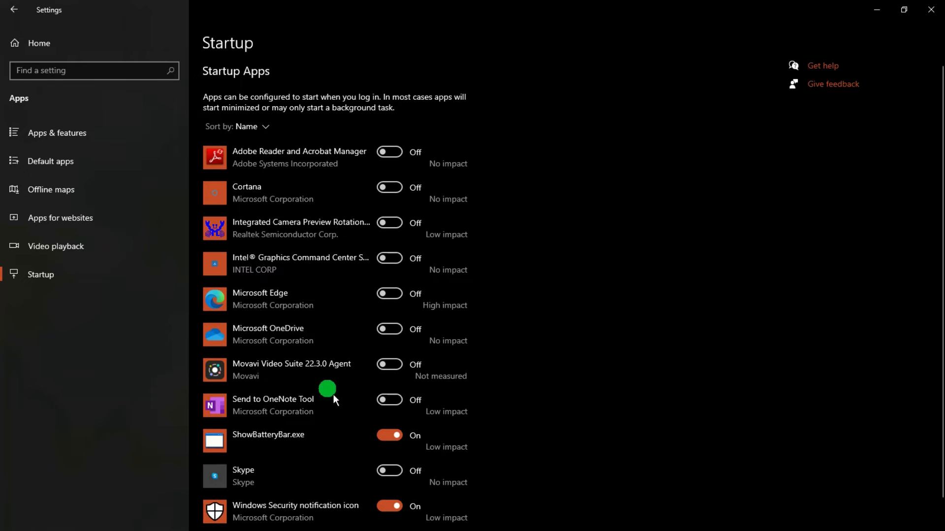
# Check the rest of the startup apps list and close Settings.
pyautogui.scroll(-1, 349, 460)
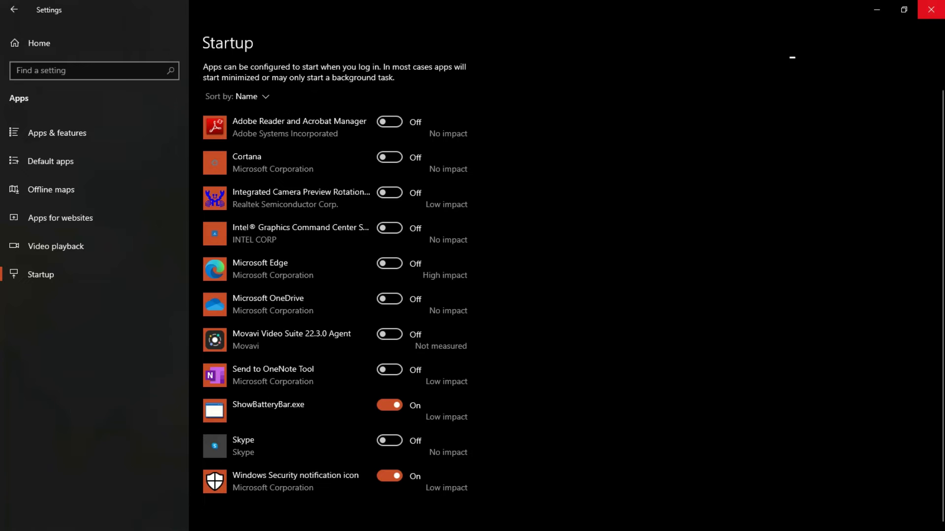
pyautogui.click(931, 9)
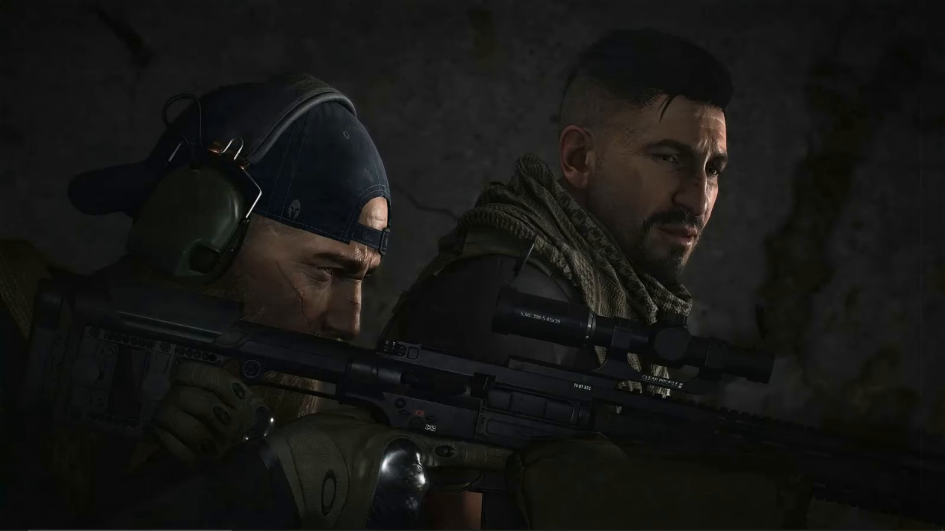
# Reopen Windows Settings and go to the Storage page in the System category.
pyautogui.moveTo(14, 526)
pyautogui.click(13, 517)
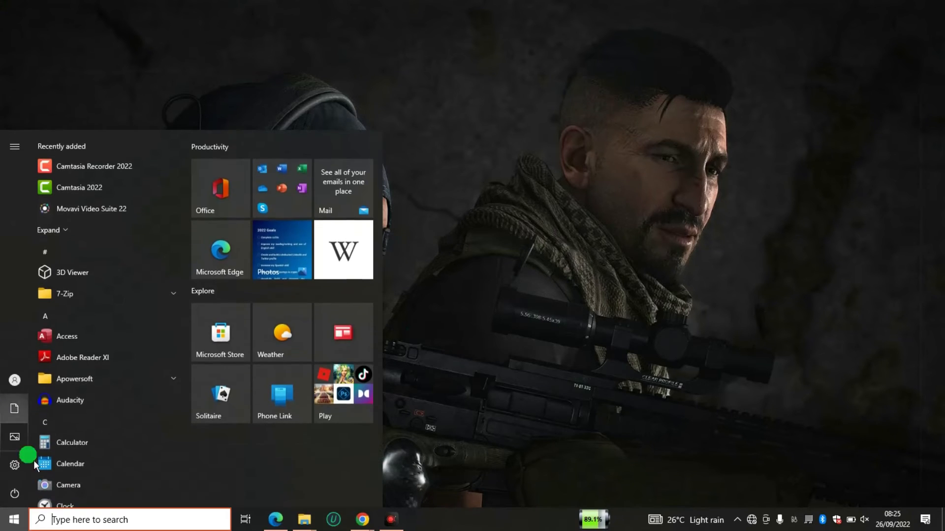
pyautogui.moveTo(12, 485)
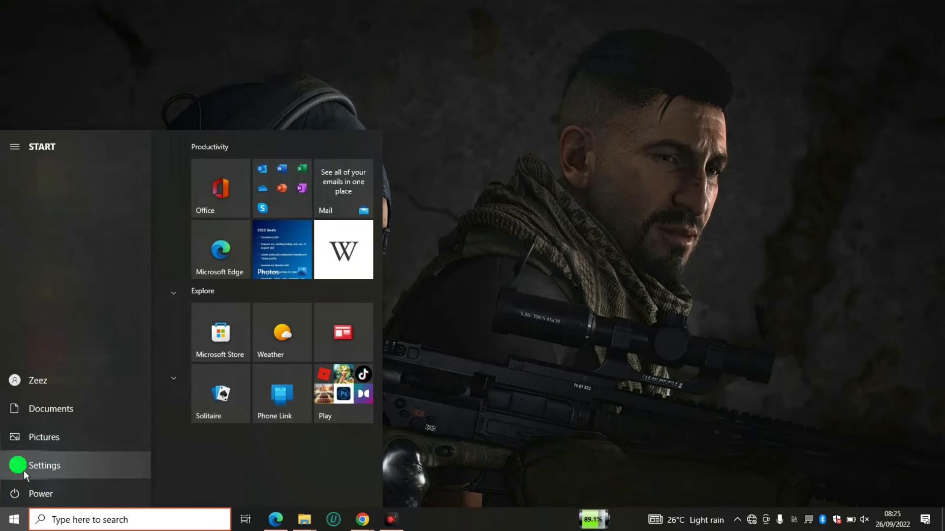
pyautogui.click(24, 471)
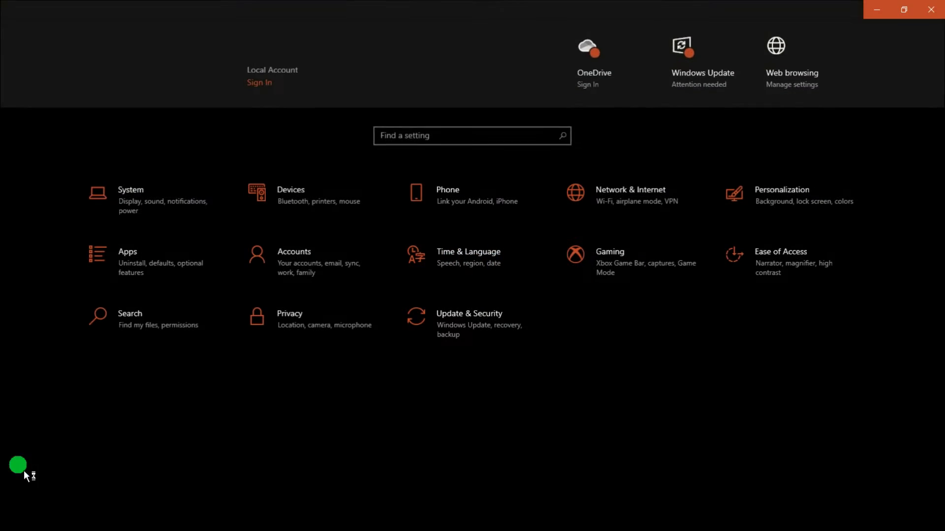
pyautogui.click(160, 205)
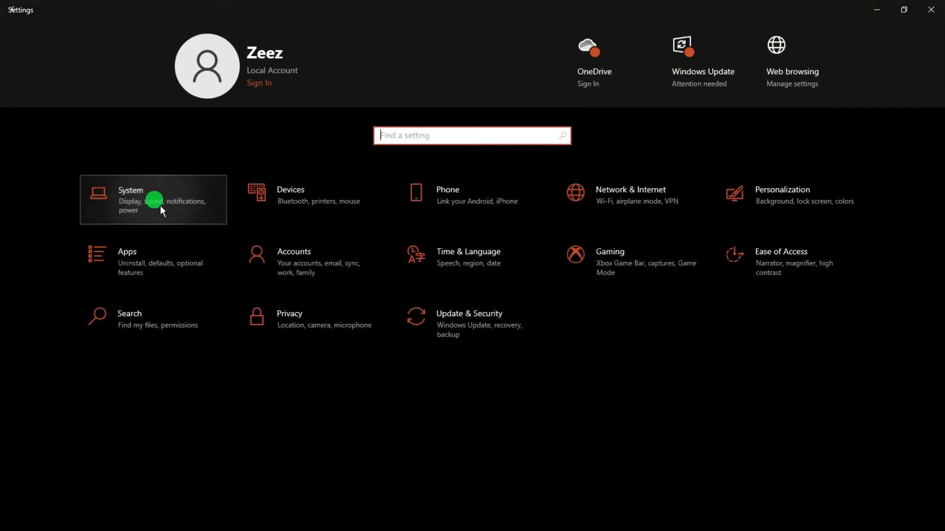
pyautogui.scroll(-3, 466, 358)
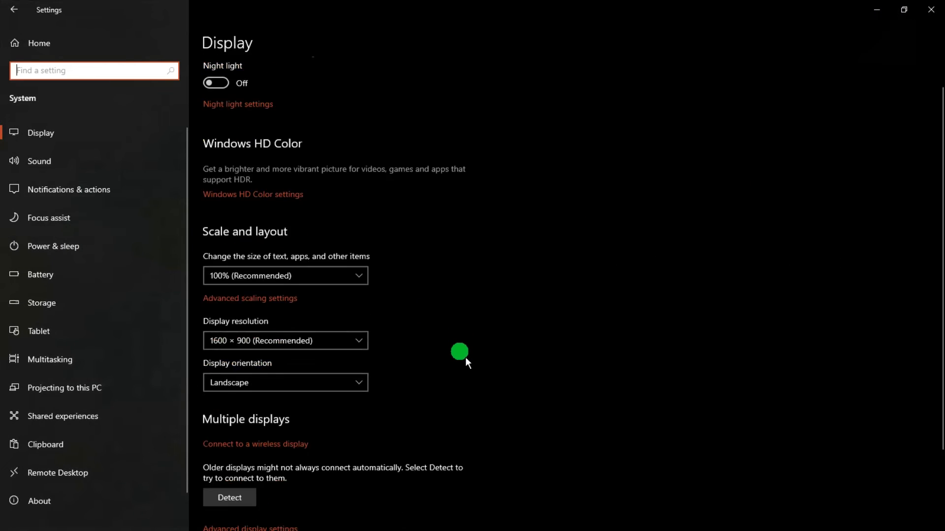
pyautogui.click(90, 317)
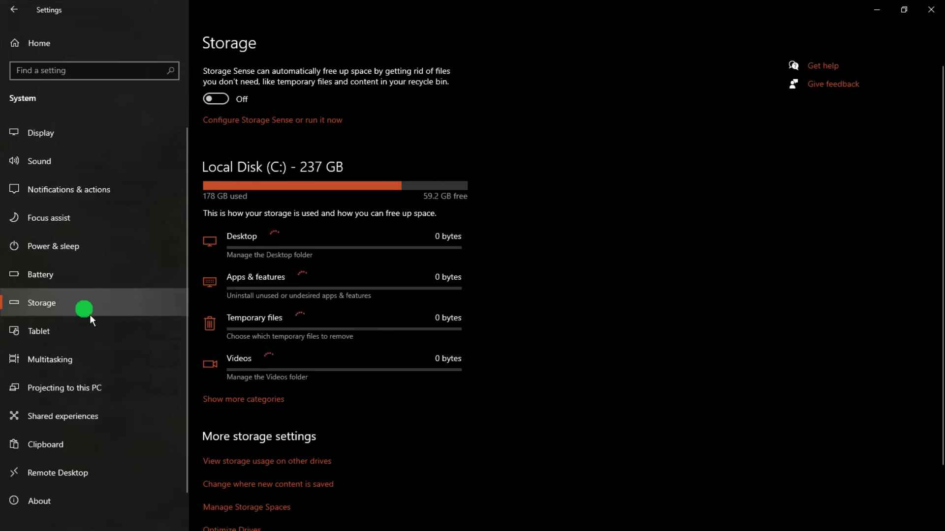
# Open Optimize Drives from the storage settings, check the optimization status of drive (C:), and close the tool.
pyautogui.scroll(-1, 546, 400)
pyautogui.scroll(-1, 546, 399)
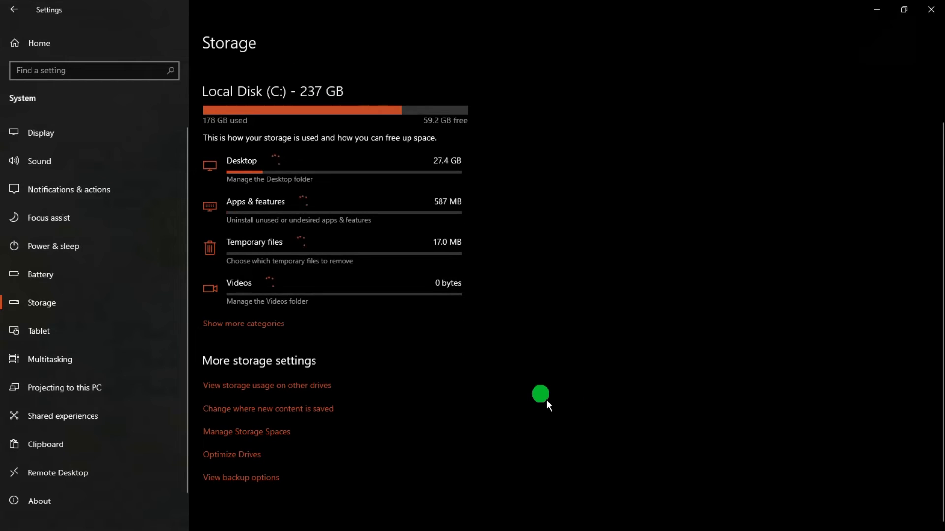
pyautogui.click(231, 456)
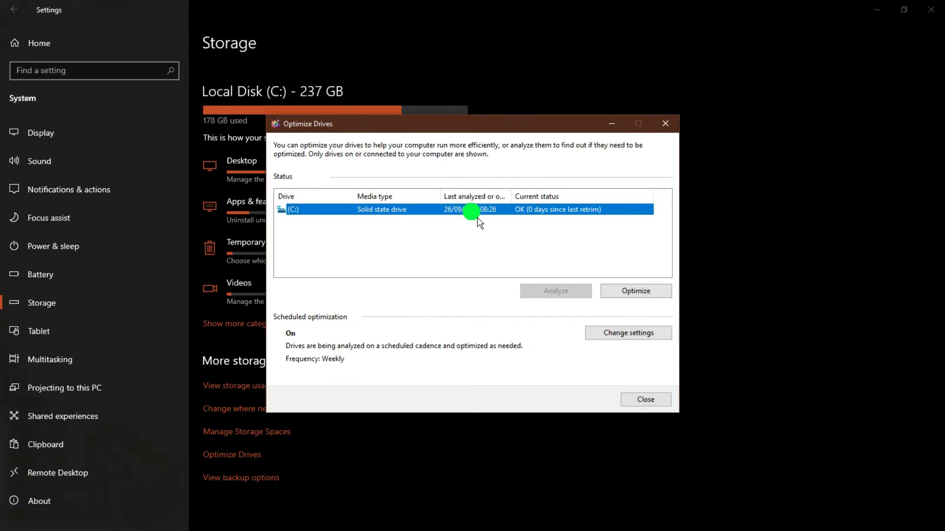
pyautogui.click(652, 397)
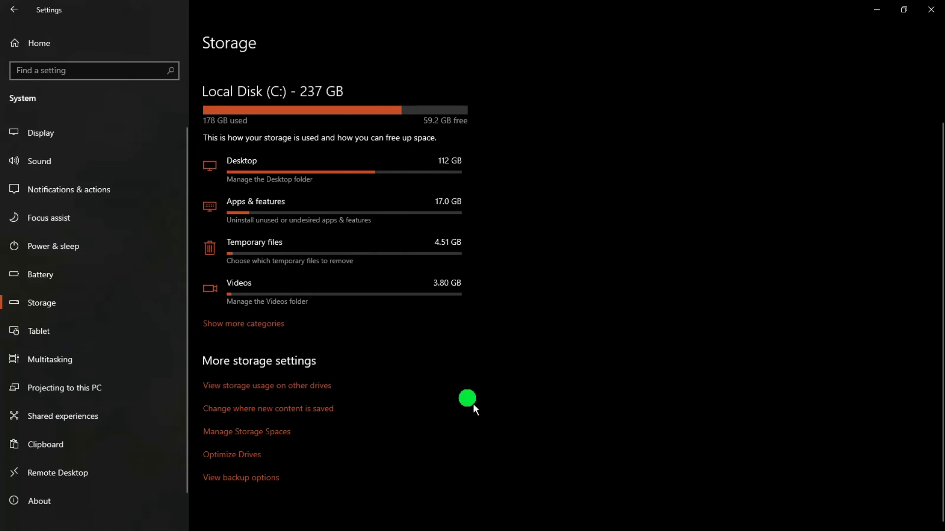
# Open the Storage Sense configuration and start an immediate cleanup of files with the current settings.
pyautogui.scroll(2, 470, 404)
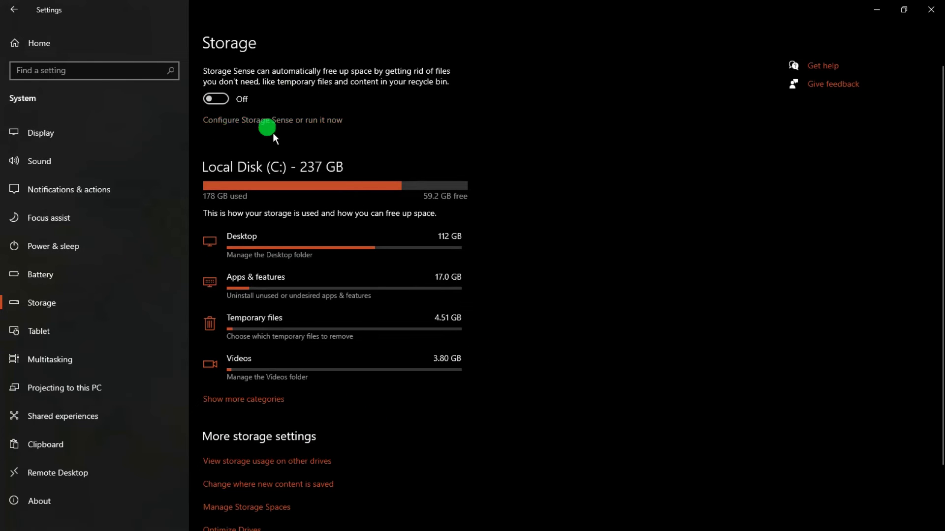
pyautogui.click(315, 124)
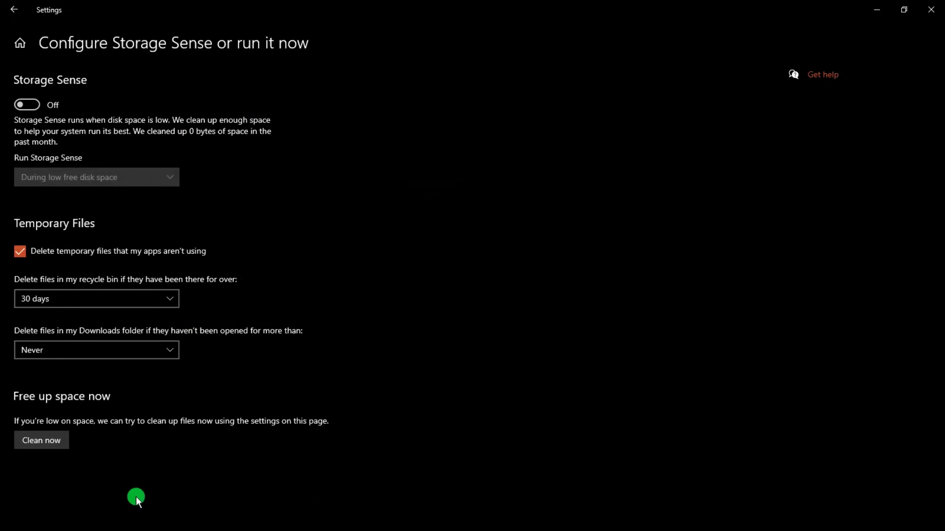
pyautogui.click(42, 442)
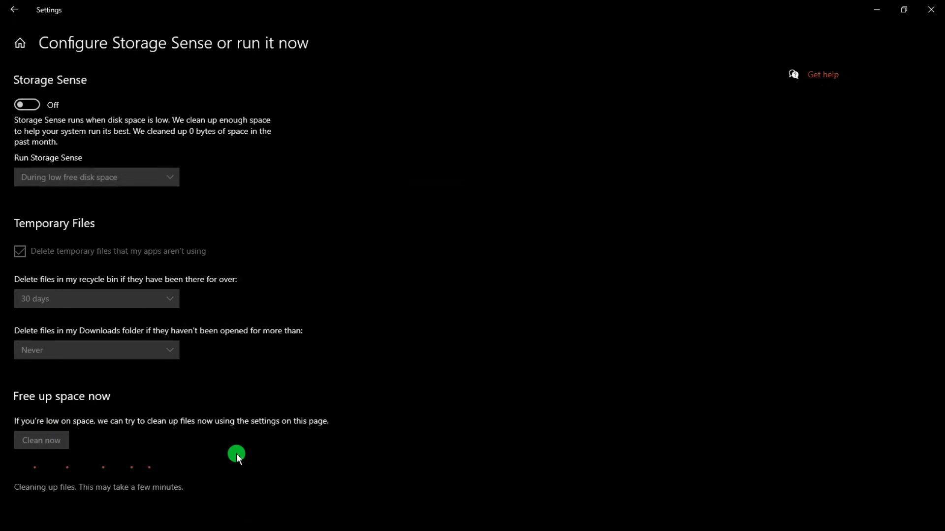